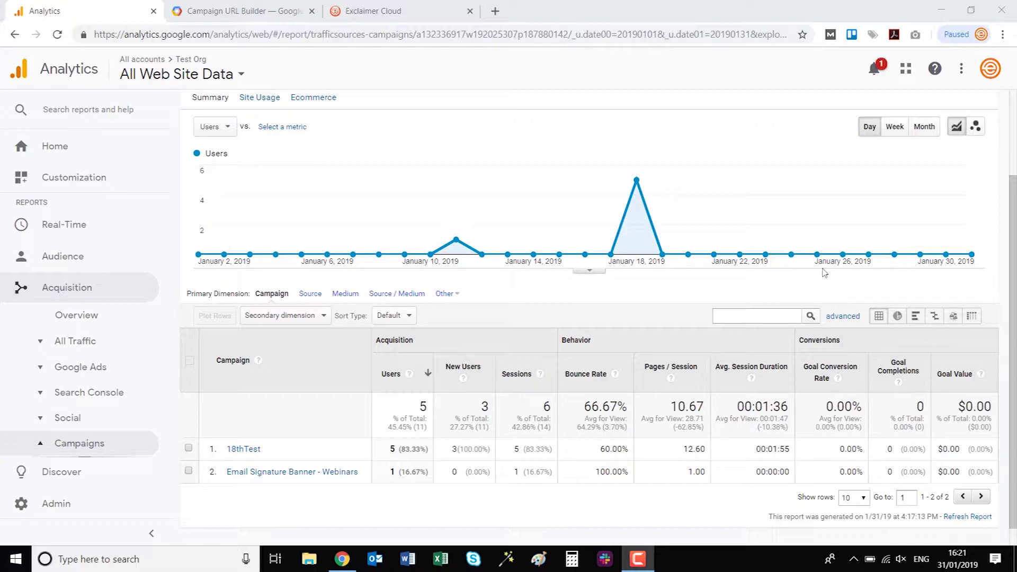
Switch to the Campaign URL Builder showing the filled Android_App_Download campaign form.
left_click(248, 14)
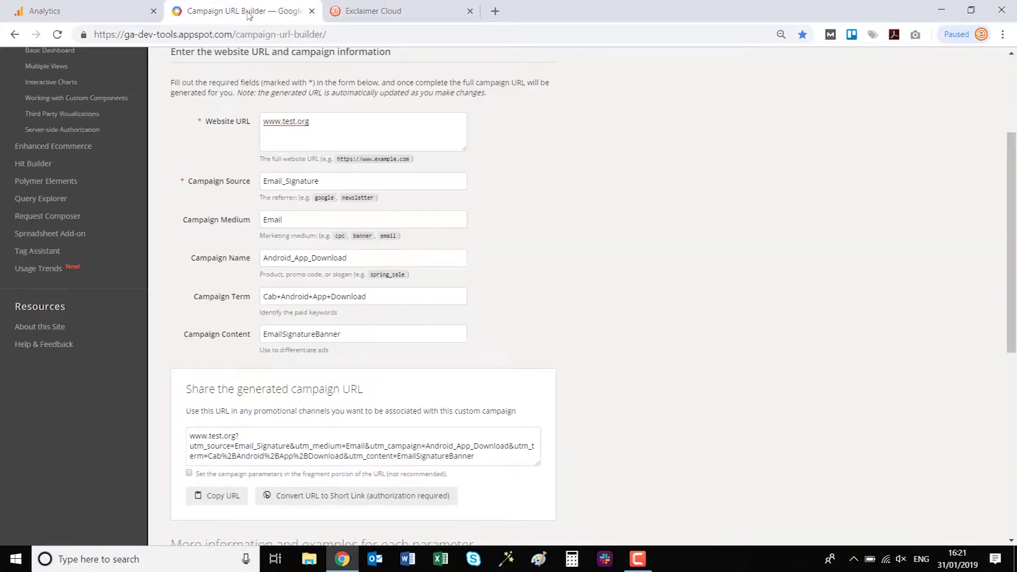
scroll(647, 193, "down", 7)
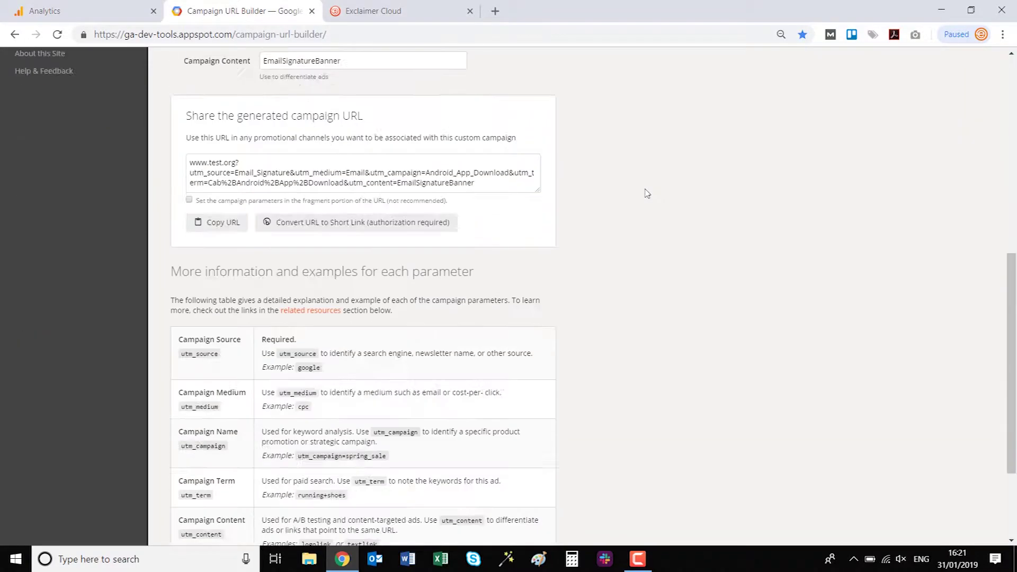
scroll(647, 193, "up", 10)
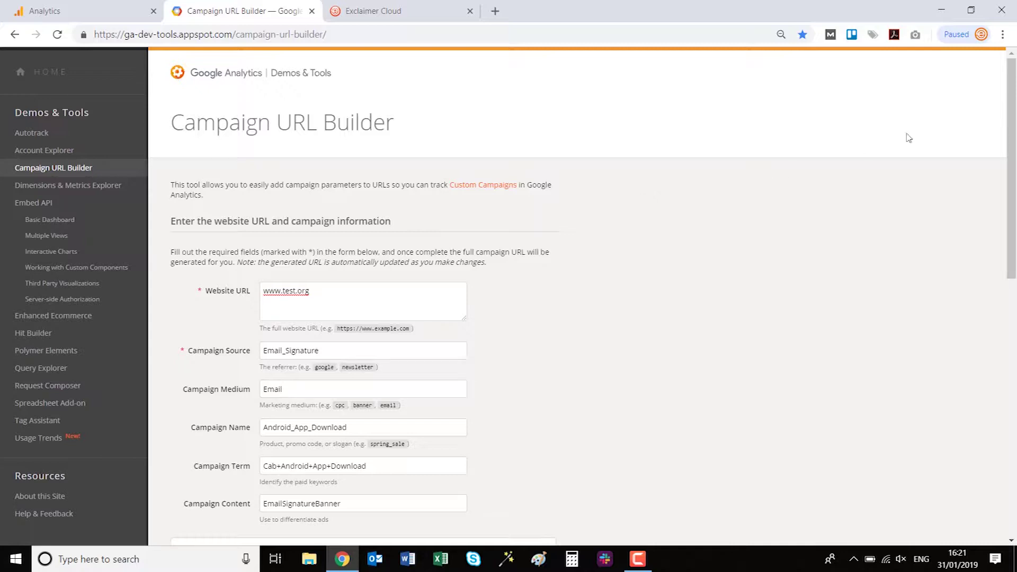
left_click_drag(1015, 123, 1016, 167)
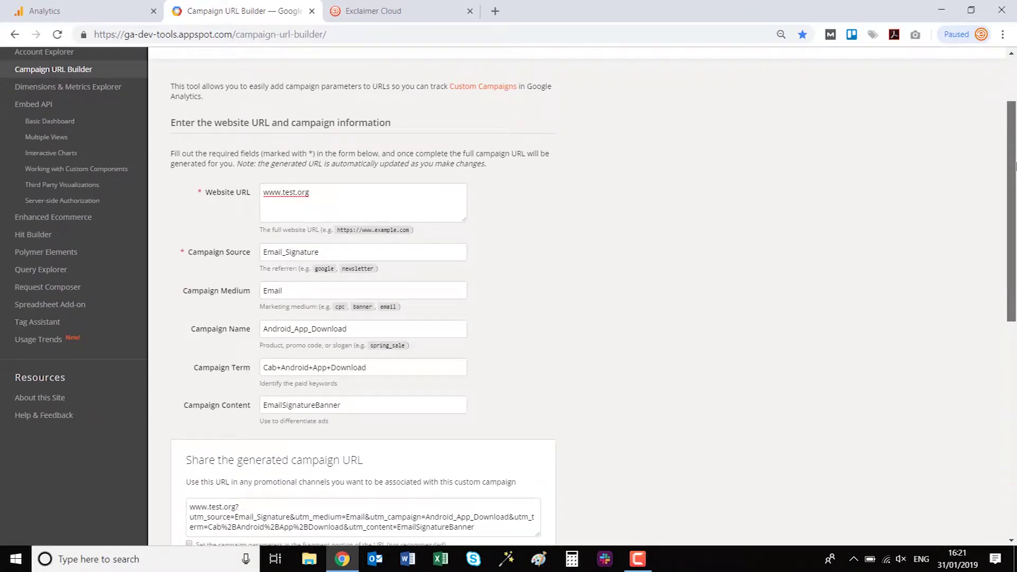
left_click_drag(1016, 168, 1016, 180)
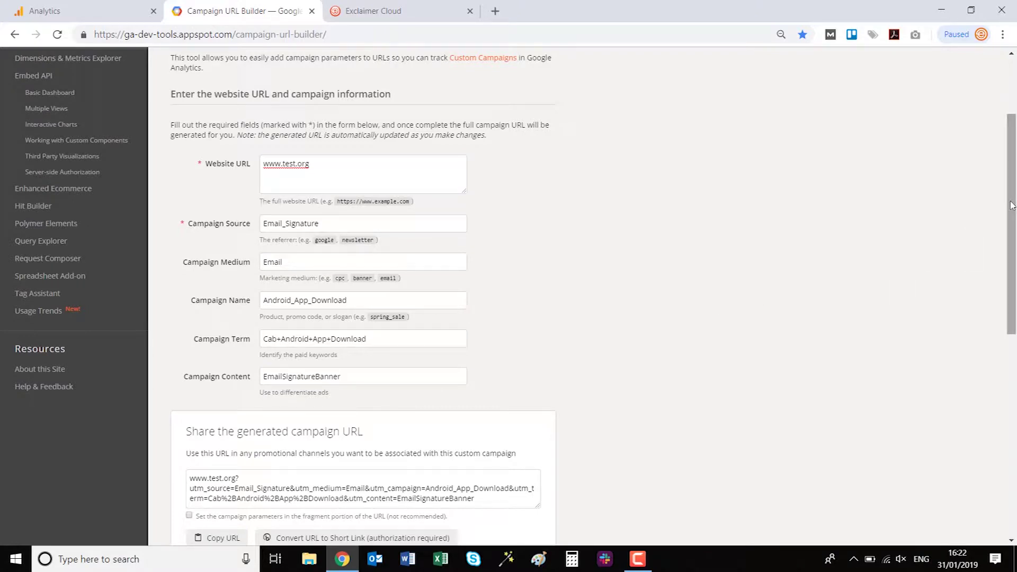
left_click_drag(1012, 208, 1014, 379)
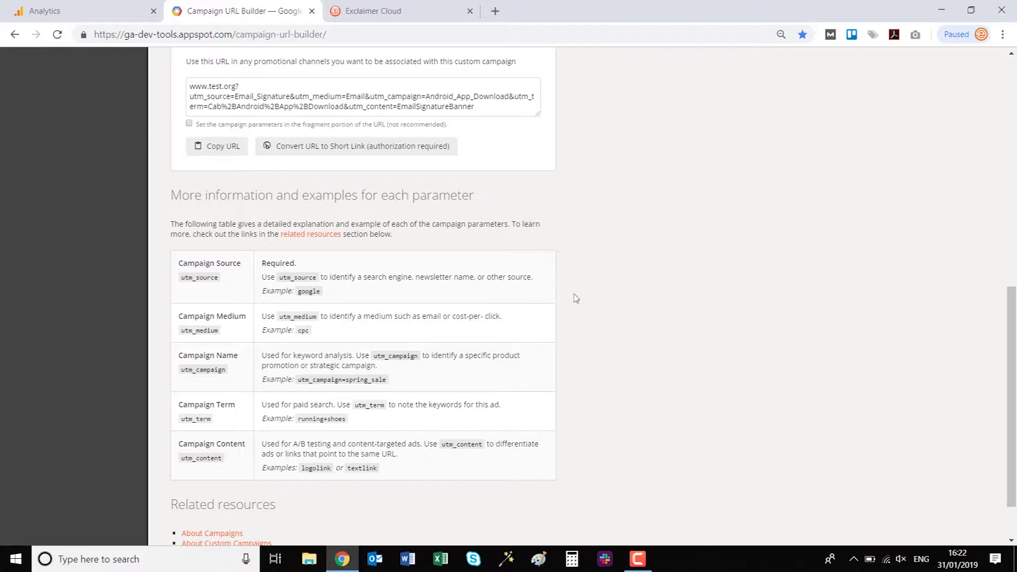
left_click_drag(1010, 298, 1010, 157)
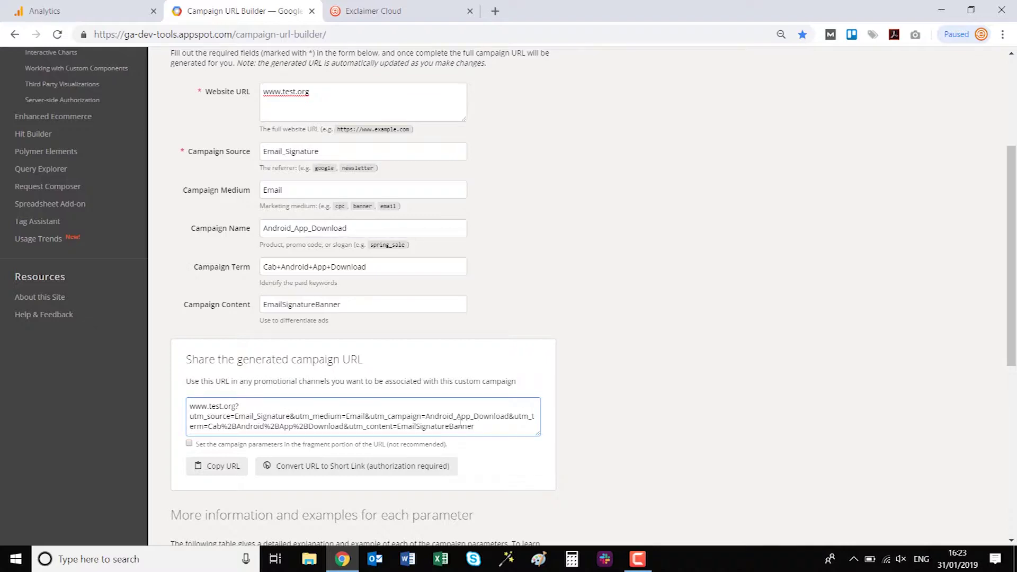
Copy the full generated campaign URL and switch to Exclaimer Cloud.
left_click_drag(475, 426, 148, 388)
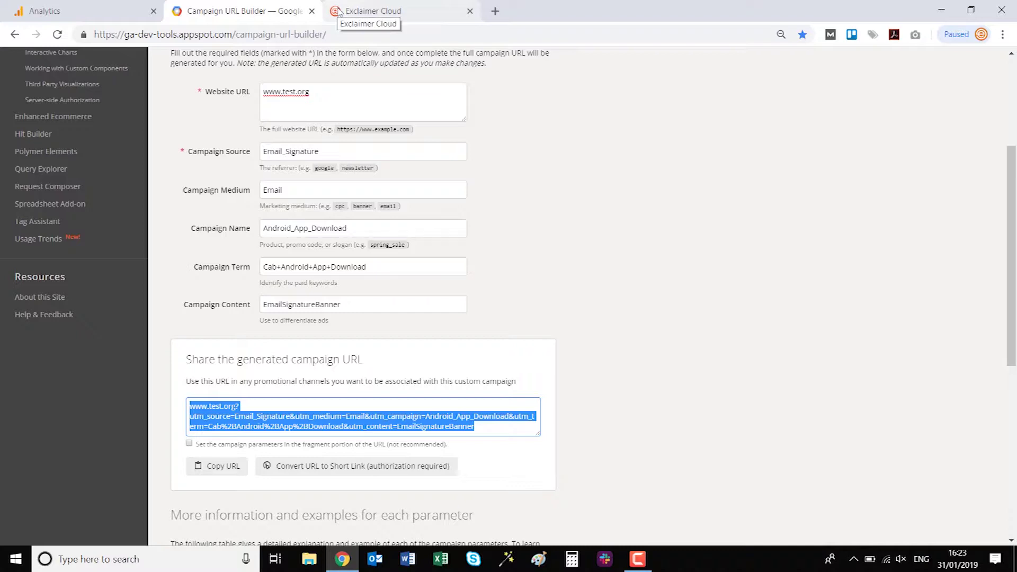
left_click(339, 11)
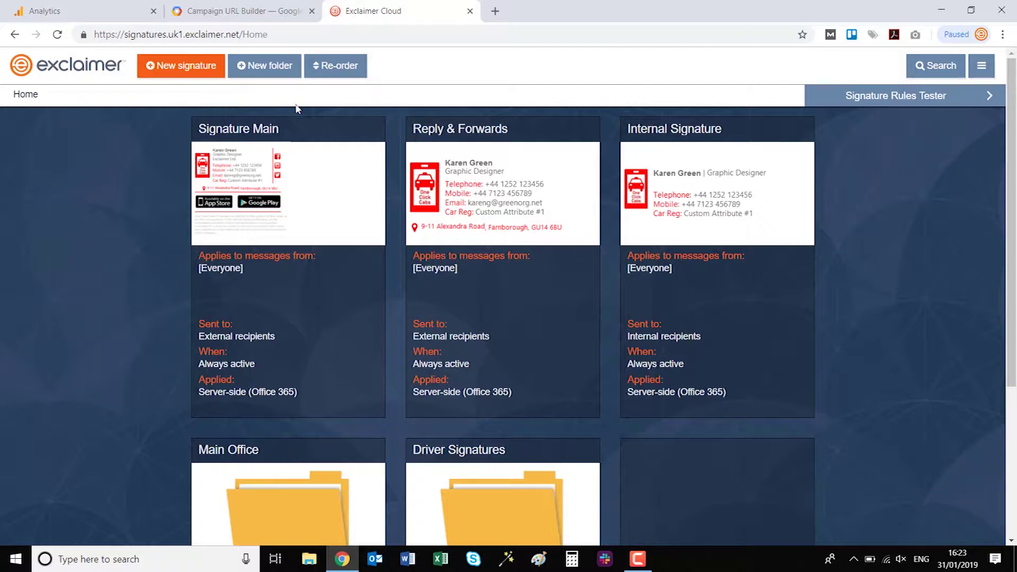
Open the Signature Main design and bring up the Google Play banner image's properties.
mouse_move(289, 153)
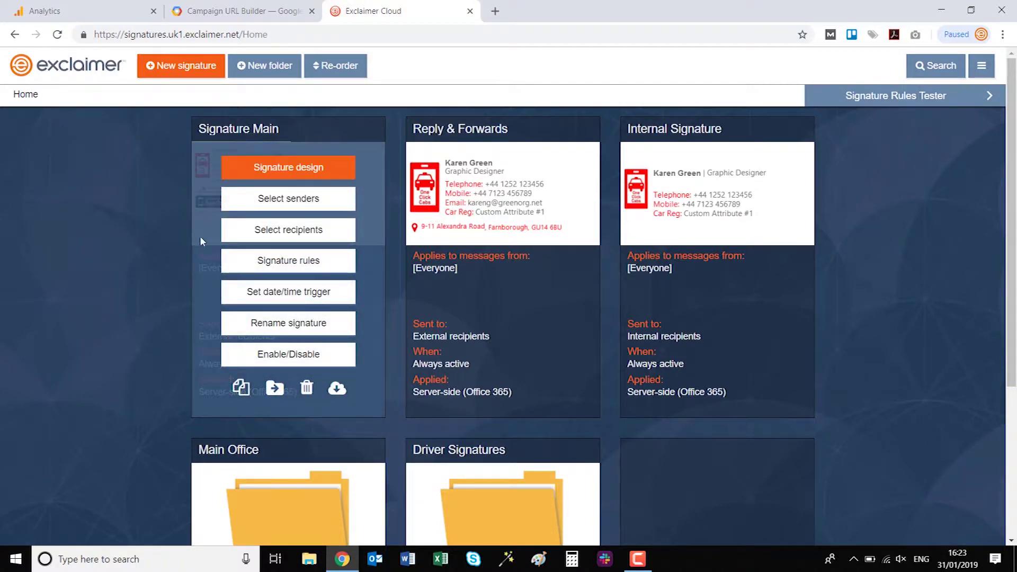
left_click(342, 173)
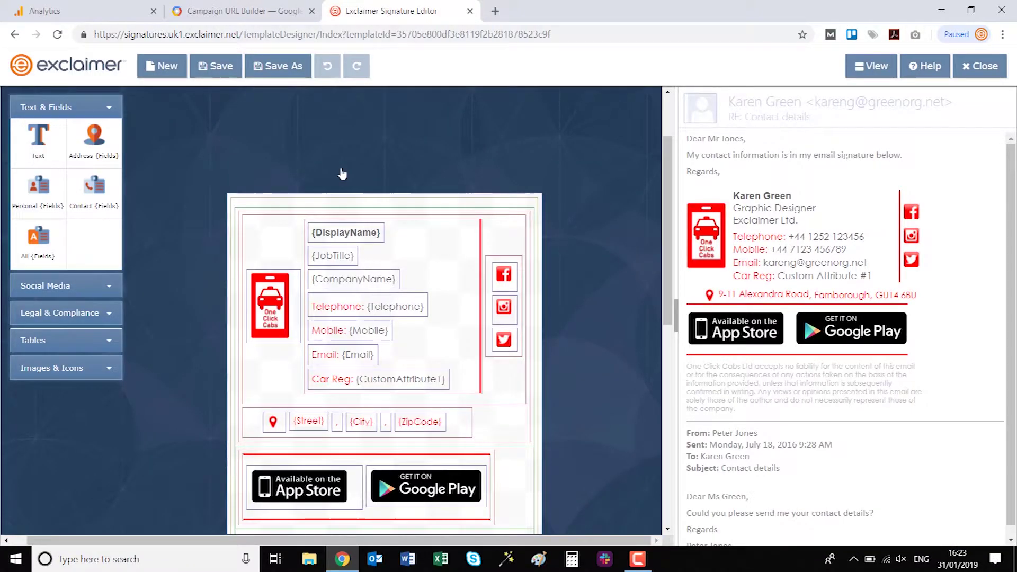
scroll(527, 307, "down", 3)
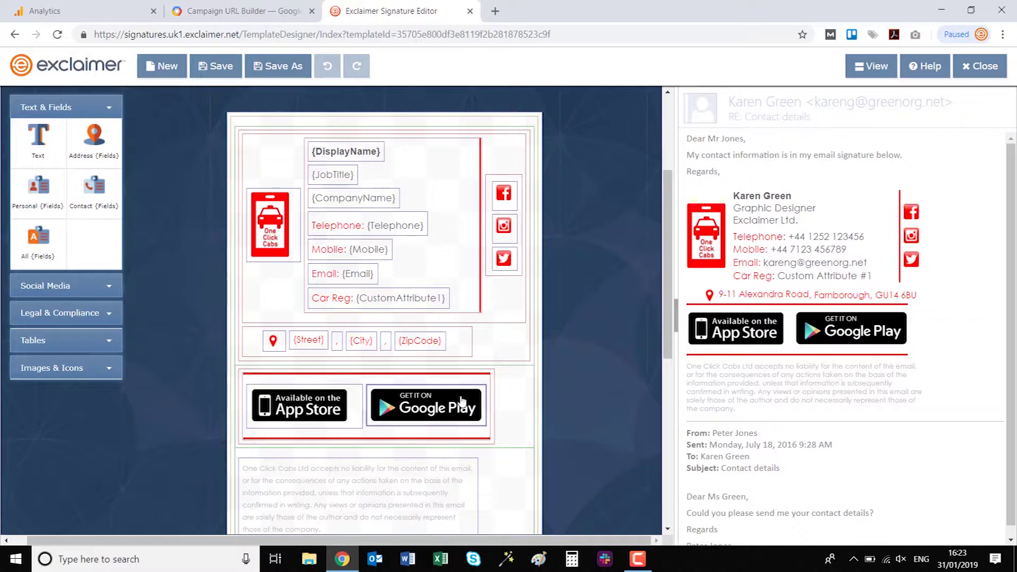
double_click(461, 401)
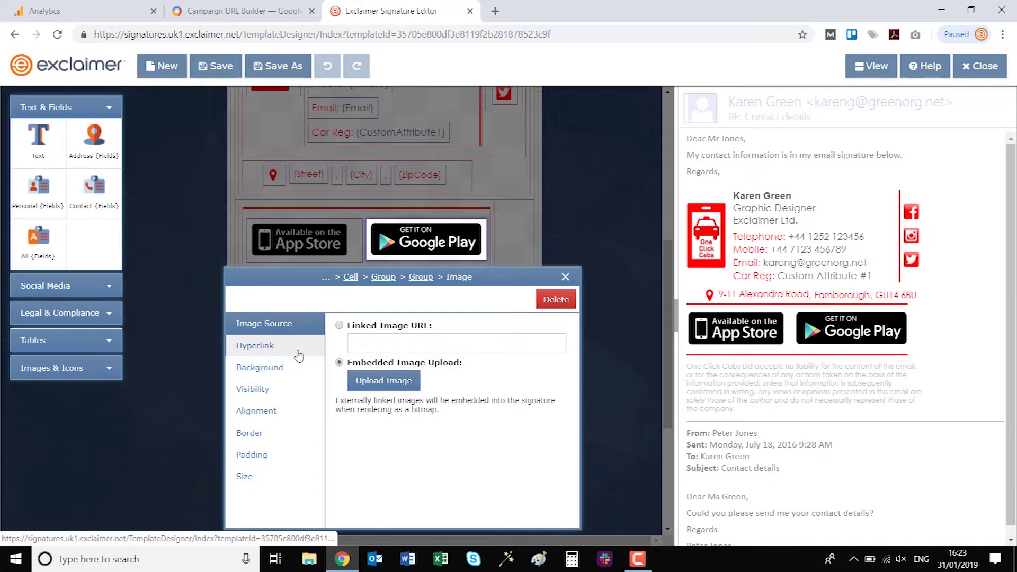
Paste the UTM-tagged campaign URL as the Google Play image's hyperlink destination.
left_click(299, 355)
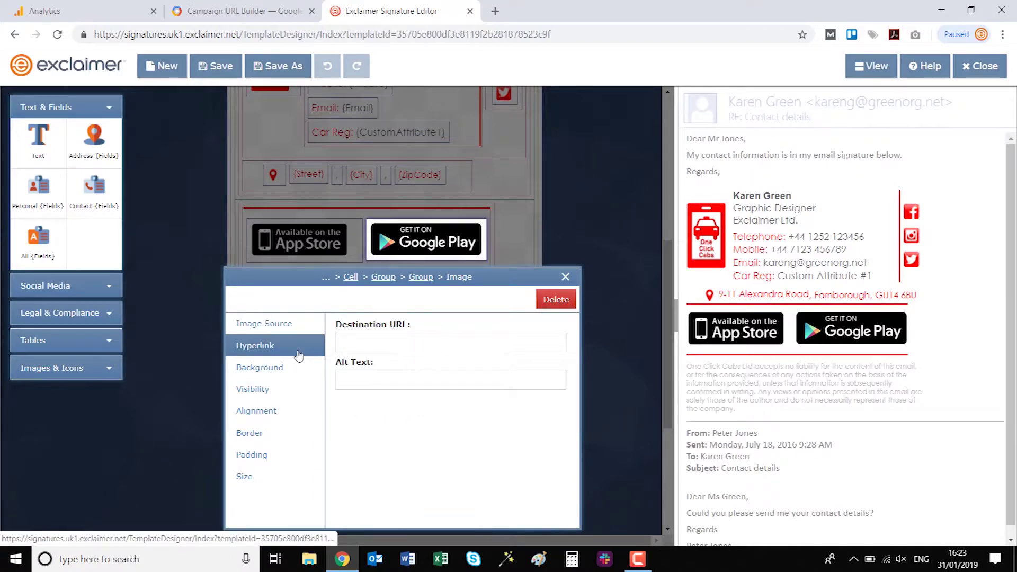
right_click(350, 342)
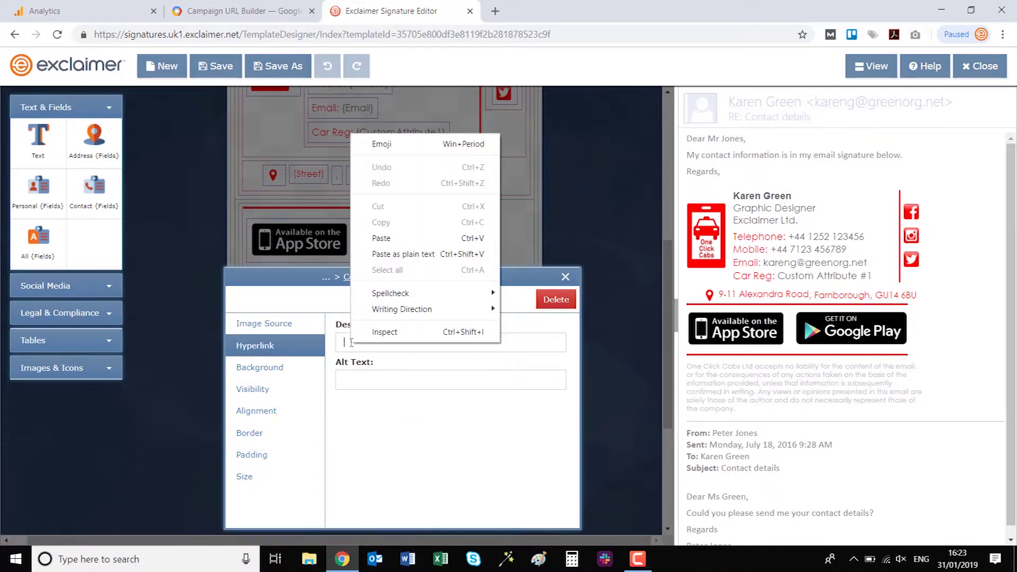
left_click(382, 238)
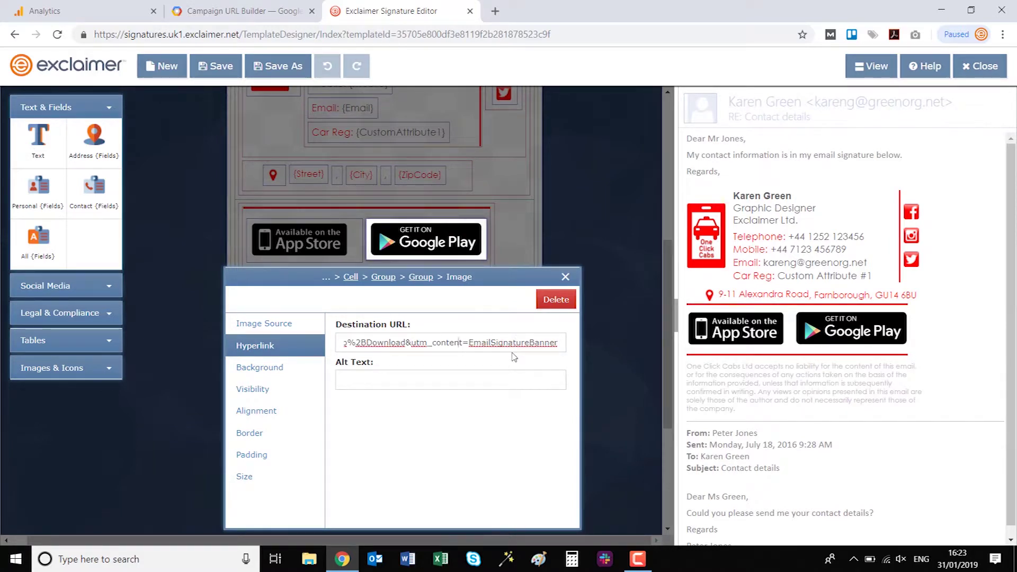
key("Left")
key("Left")
key("Left")
key("Left")
key("Left")
key("Left")
key("Left")
key("Left")
key("Left")
key("Left")
key("Left")
key("Left")
key("Left")
key("Left")
key("Left")
key("Left")
key("Left")
key("Left")
key("Left")
key("Left")
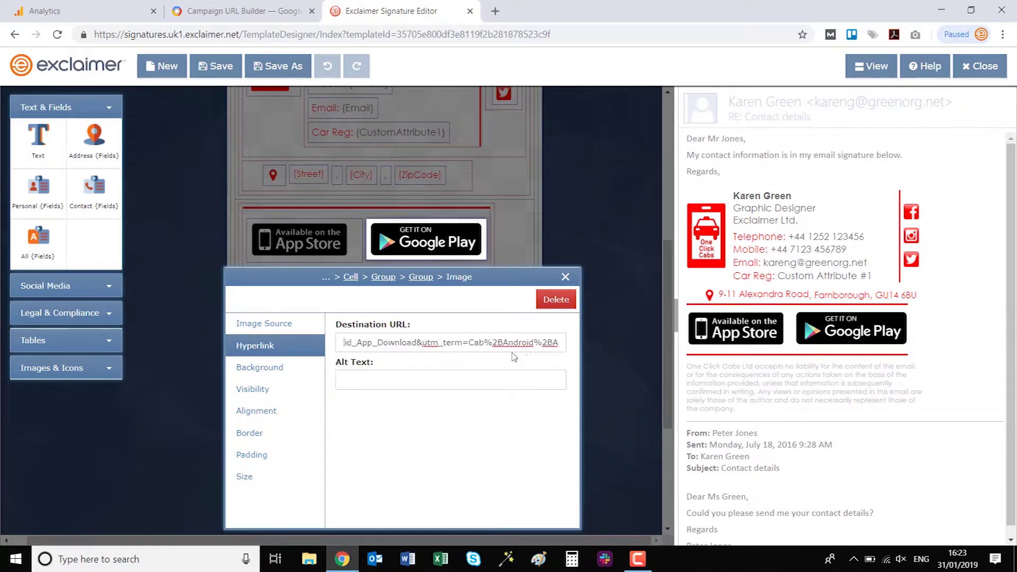
key("Left")
key("Left")
key("Left")
key("Left")
key("Left")
key("Left")
key("Left")
key("Left")
key("Left")
key("Left")
key("Left")
key("Left")
key("Left")
key("Left")
key("Left")
key("Left")
key("Left")
key("Left")
key("Left")
key("Left")
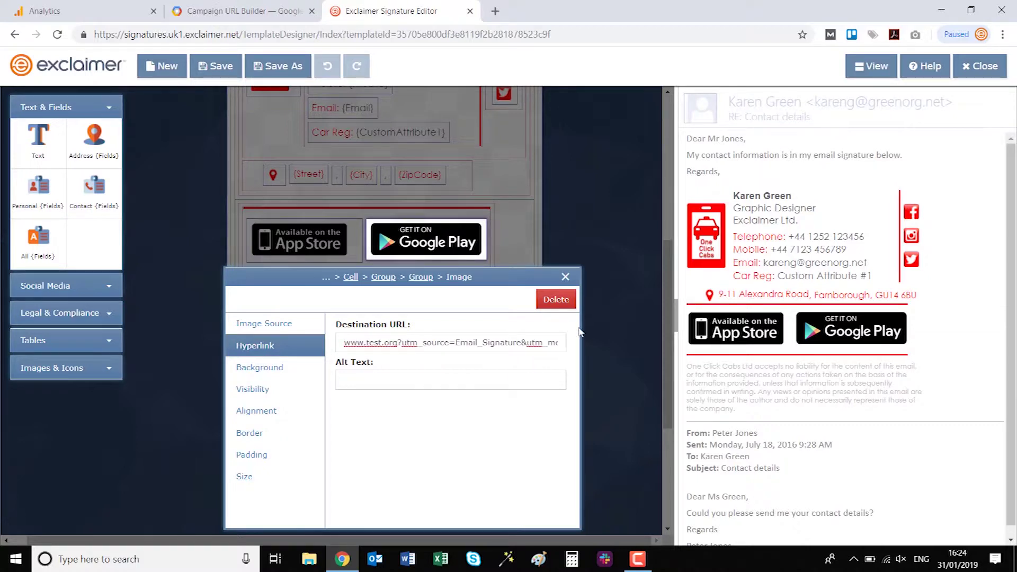
left_click(566, 278)
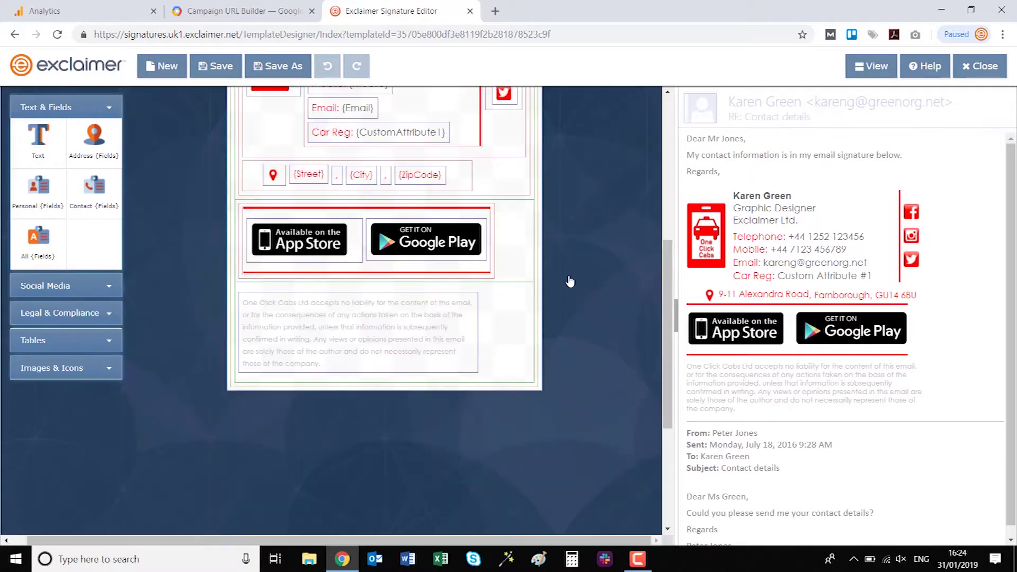
Save the Signature Main changes and close the signature editor.
left_click(221, 73)
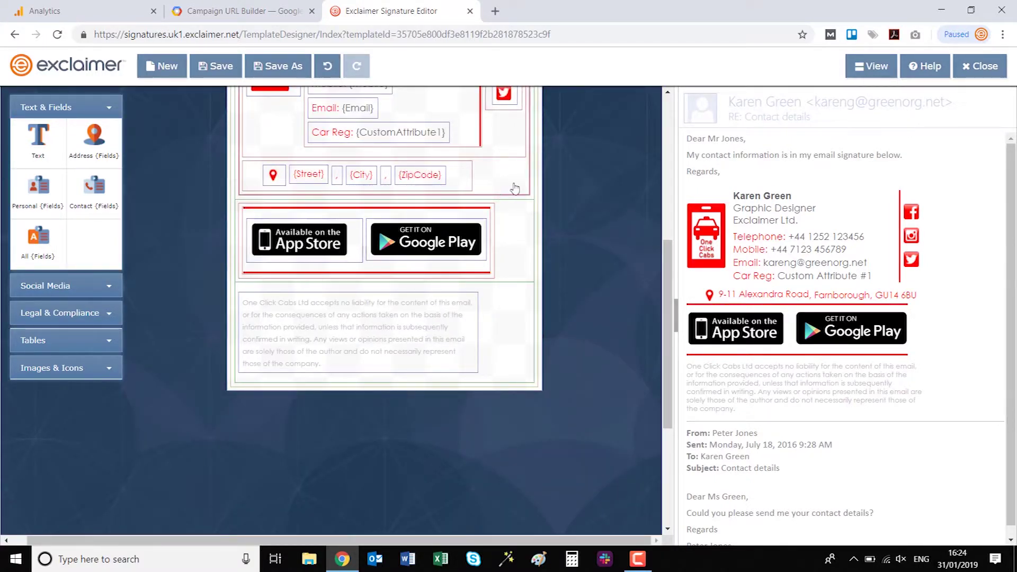
left_click(669, 118)
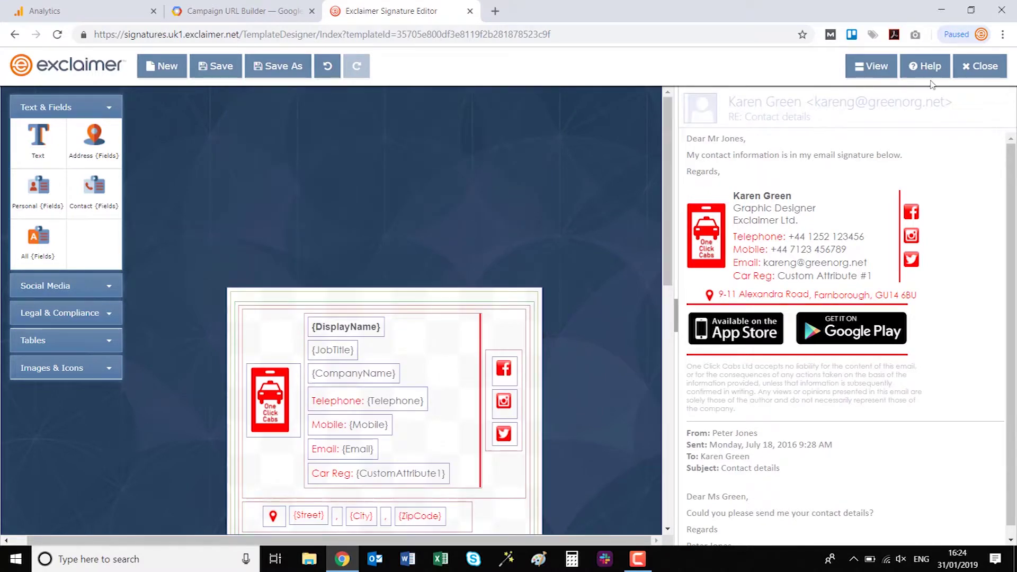
left_click(995, 69)
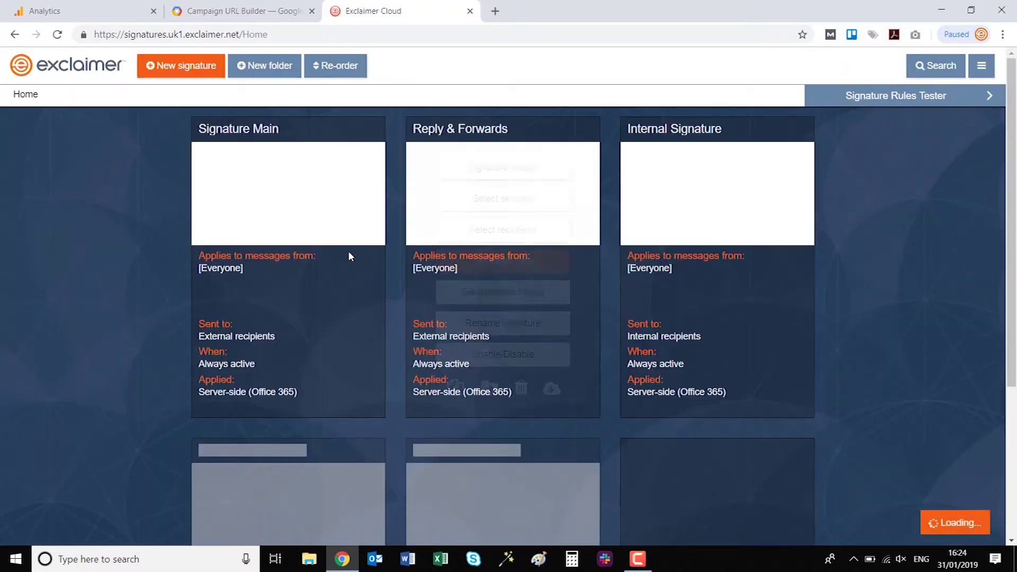
mouse_move(226, 320)
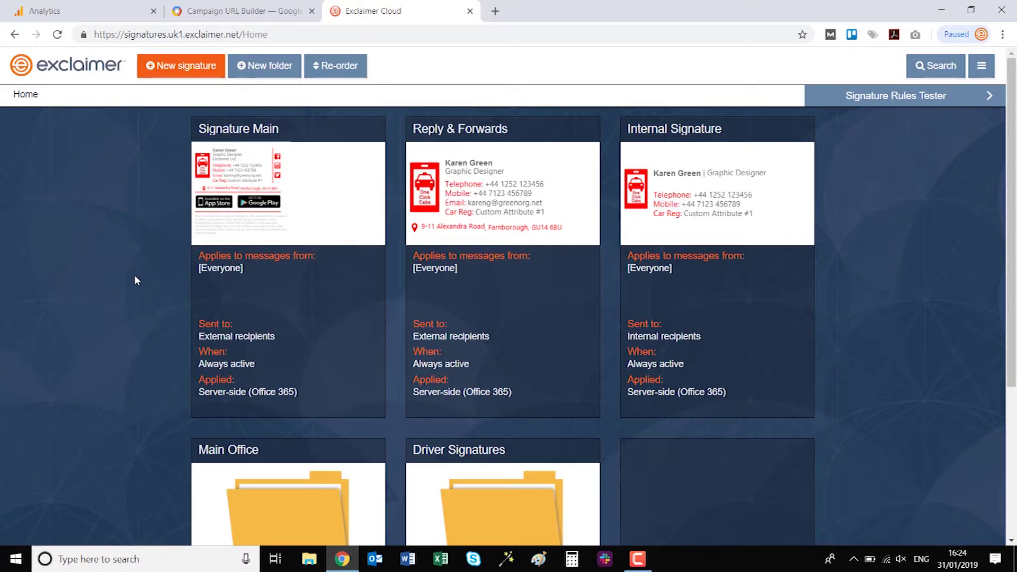
Return to the Analytics Campaigns report and open the Other primary dimension list.
left_click(89, 17)
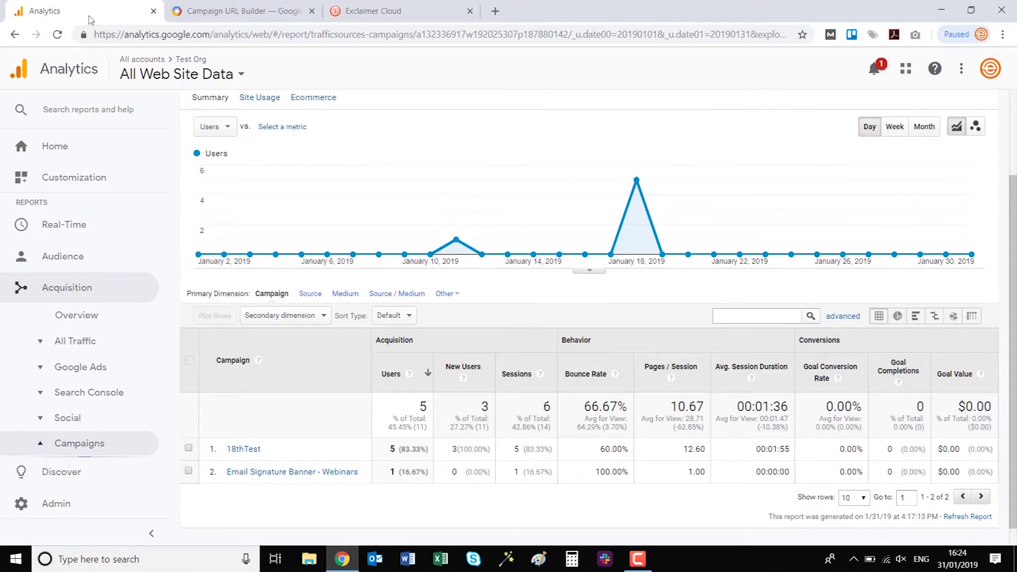
left_click(454, 294)
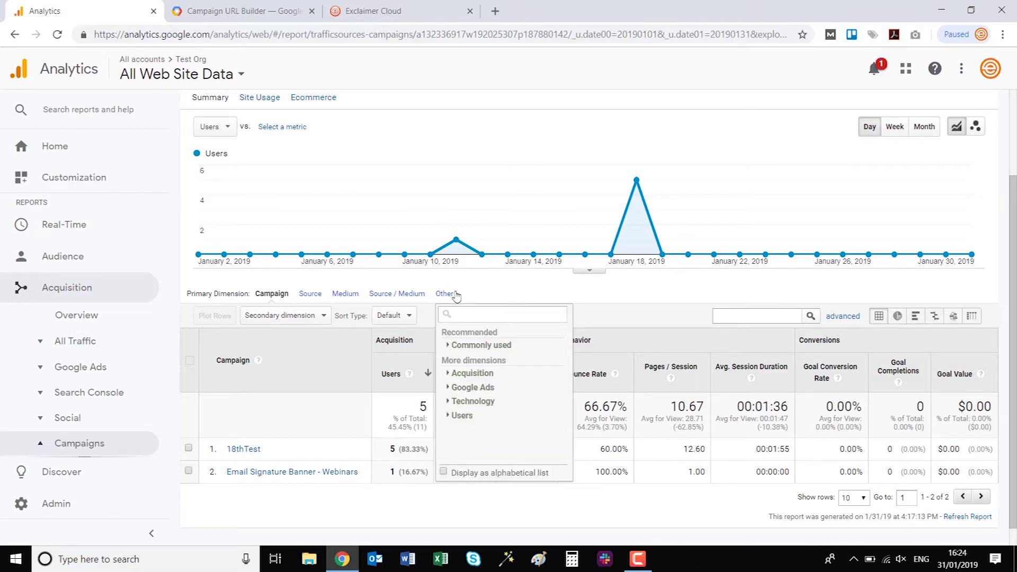
Set the primary dimension to Acquisition > Ad Content.
left_click(452, 376)
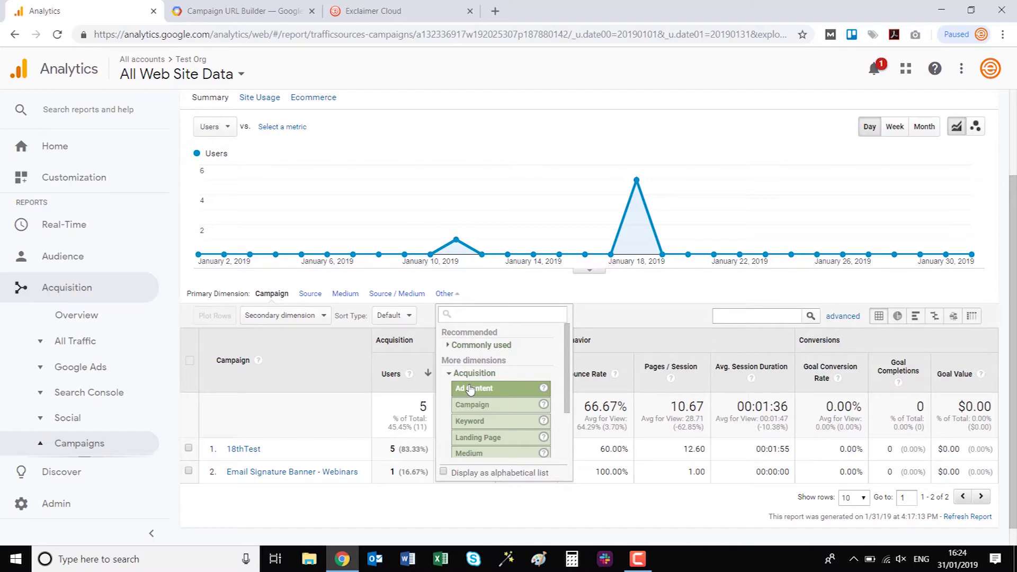
left_click(470, 389)
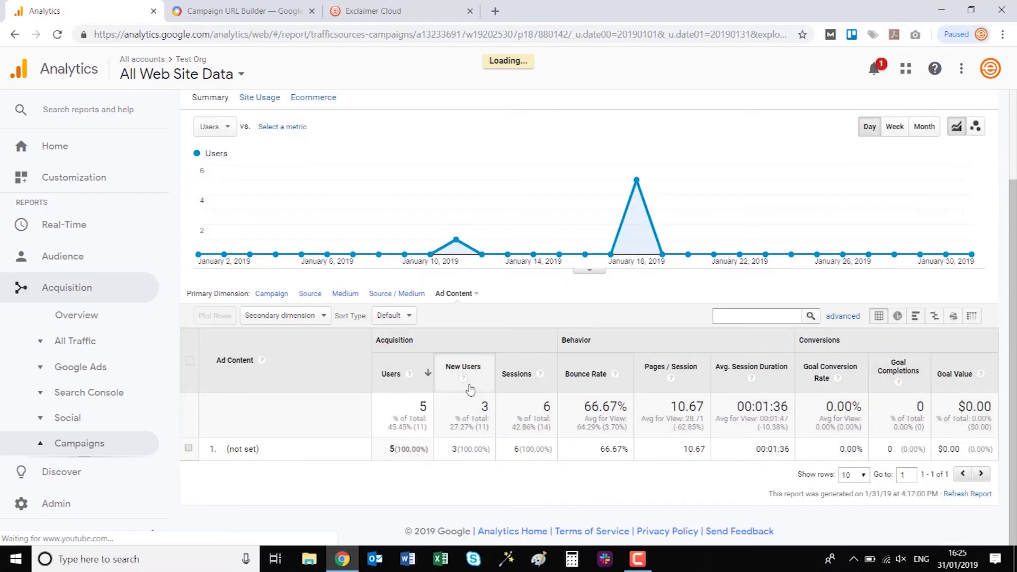